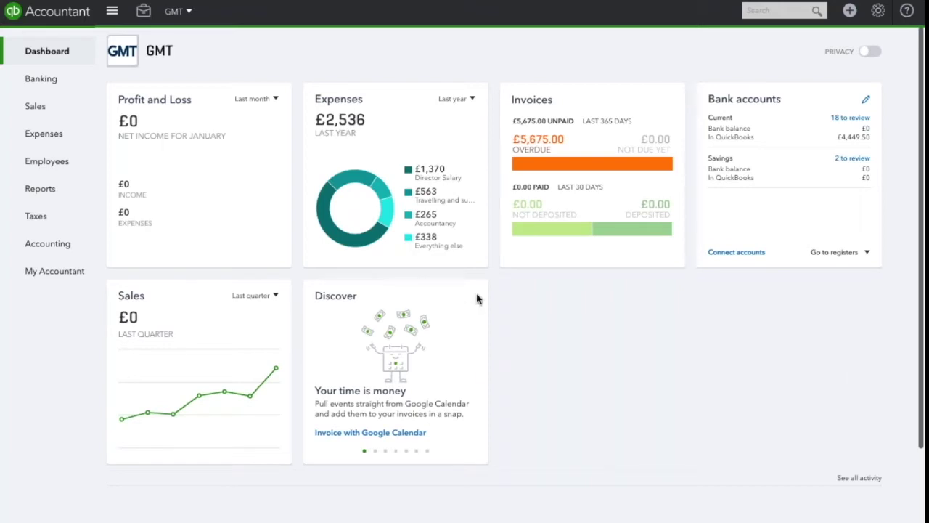
# Go to Accounting to display the Chart of Accounts list
pyautogui.click(33, 248)
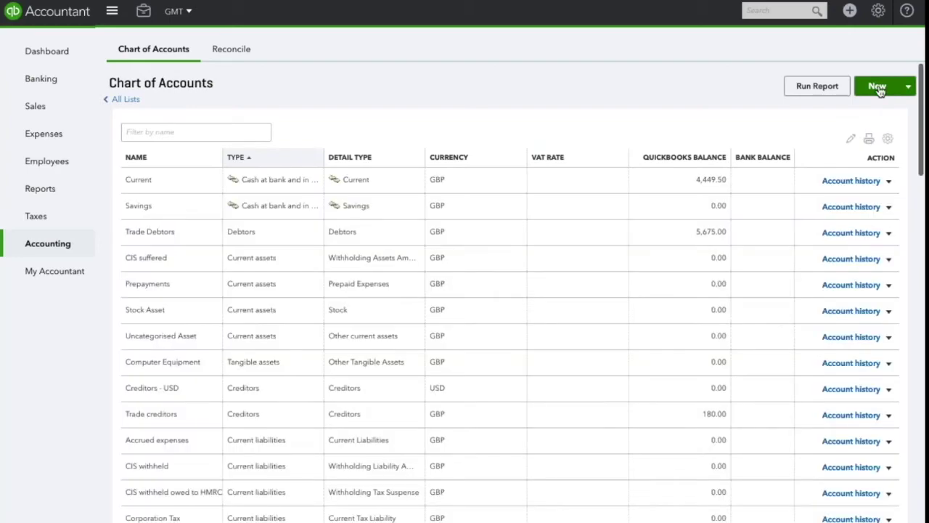
# Create the Bad debts account with category Expenses and detail type Bad debts
pyautogui.click(877, 86)
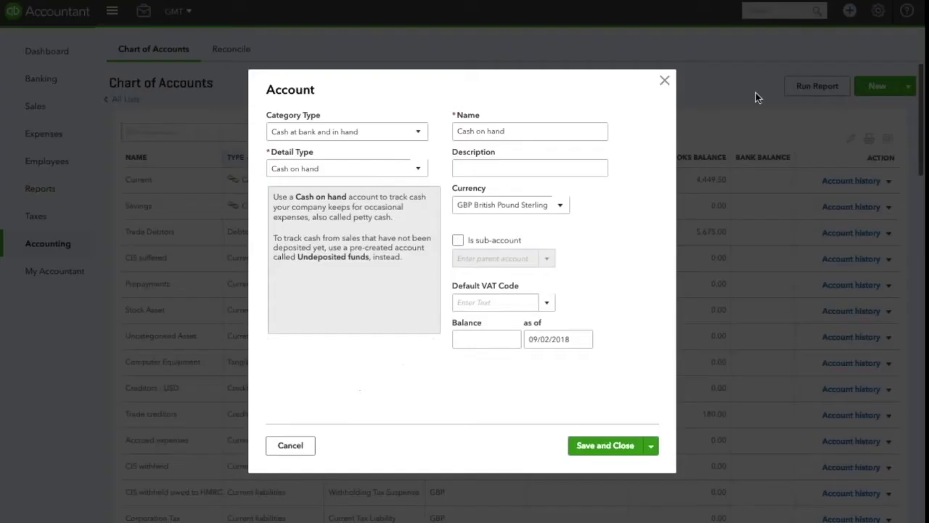
pyautogui.click(326, 133)
pyautogui.scroll(-2, 326, 301)
pyautogui.click(319, 310)
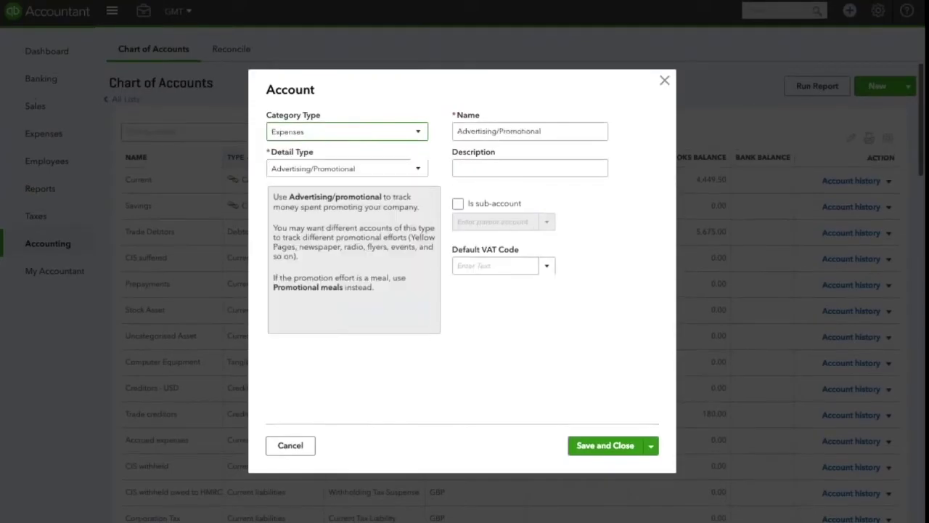
pyautogui.click(418, 168)
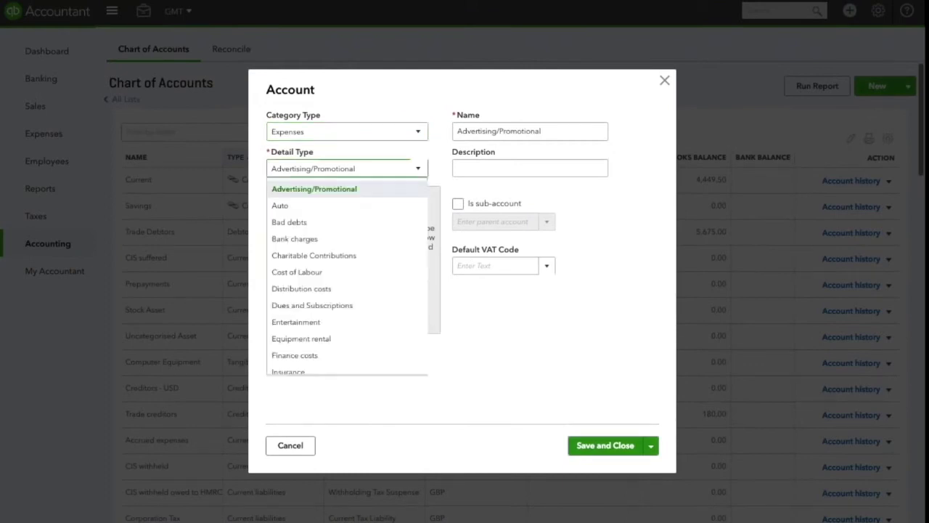
pyautogui.click(386, 222)
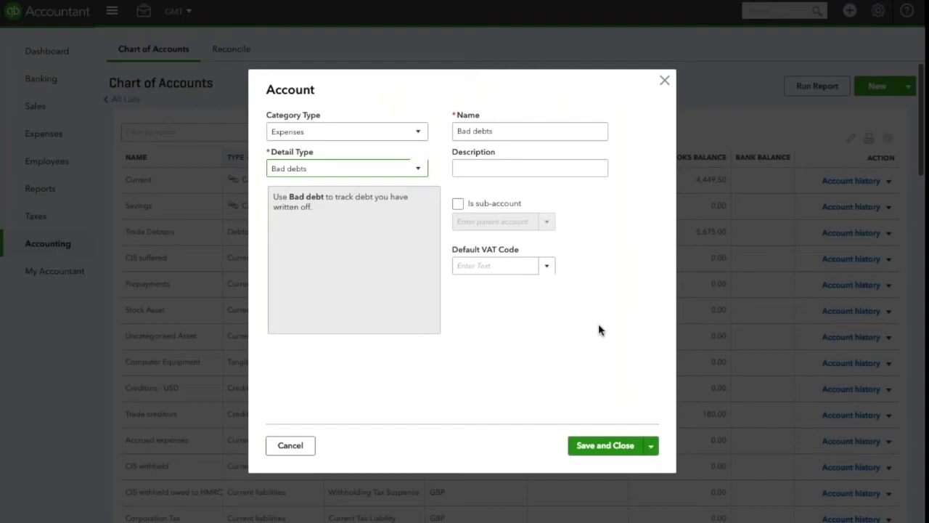
pyautogui.click(605, 445)
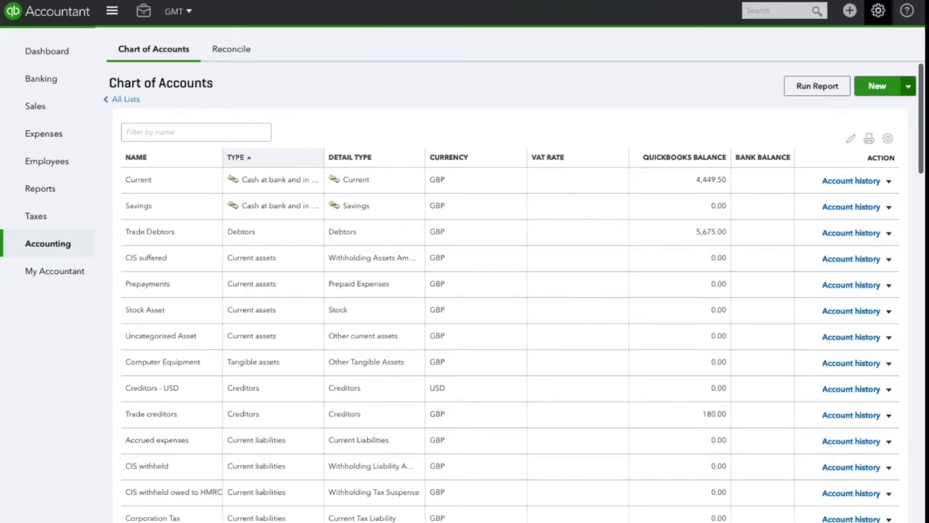
pyautogui.click(879, 11)
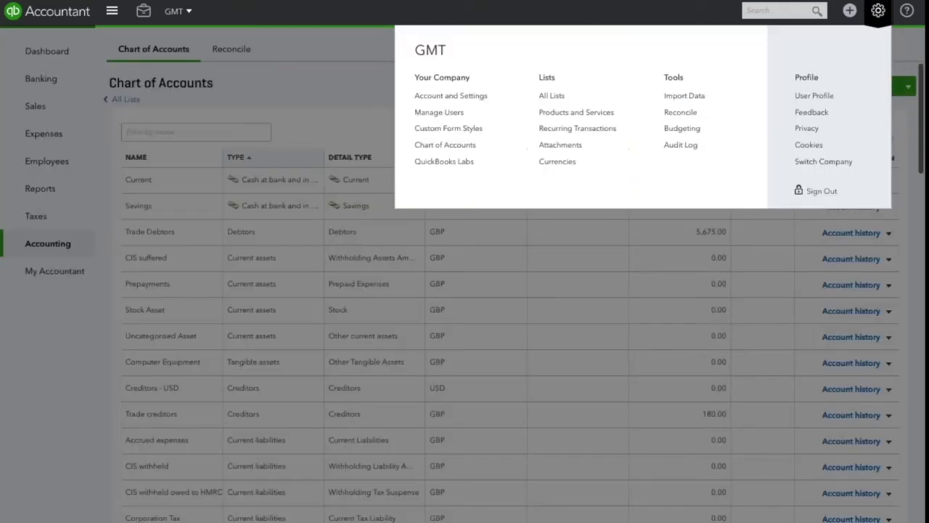
# Create a service item named 'Bad debts', searching 'bad' for its income account
pyautogui.click(625, 117)
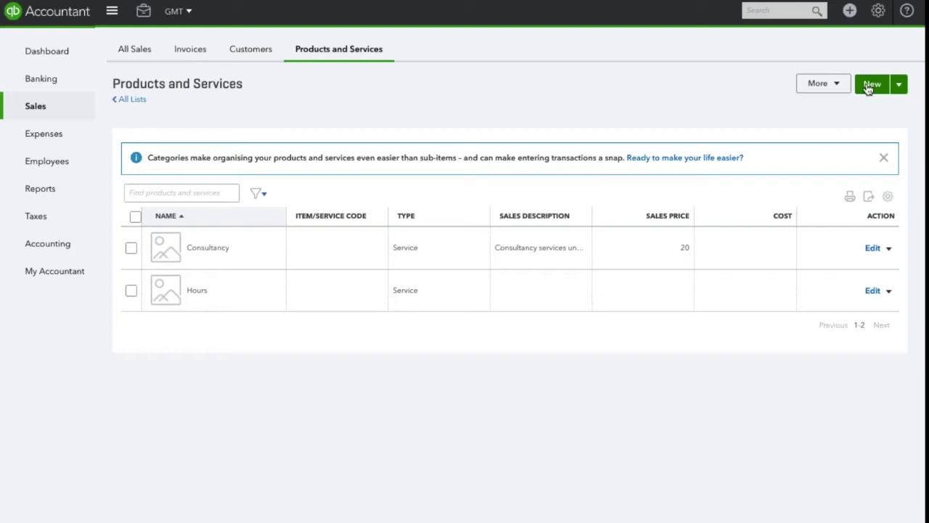
pyautogui.click(871, 84)
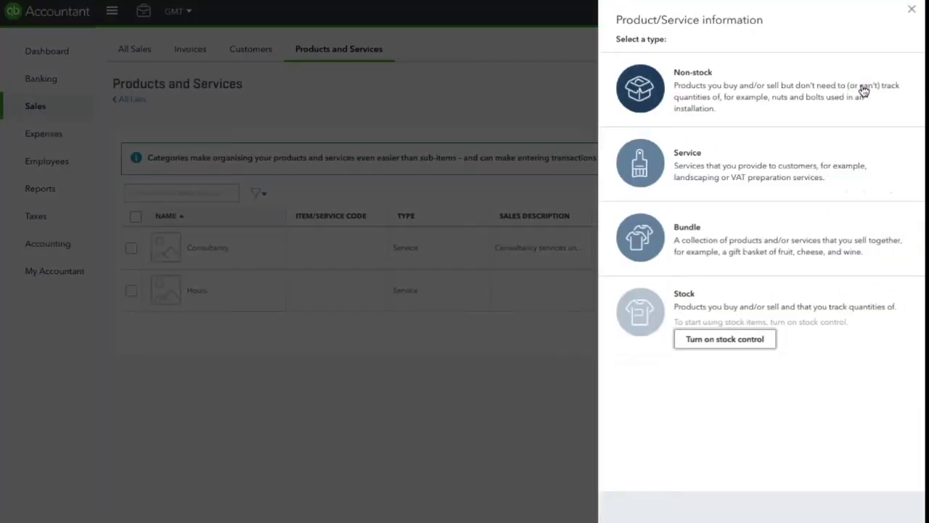
pyautogui.click(654, 156)
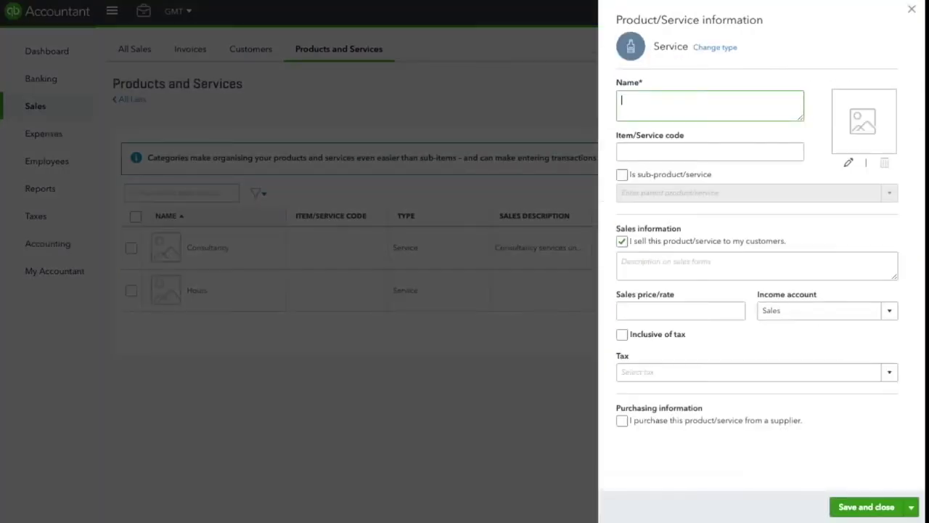
pyautogui.write('Bad')
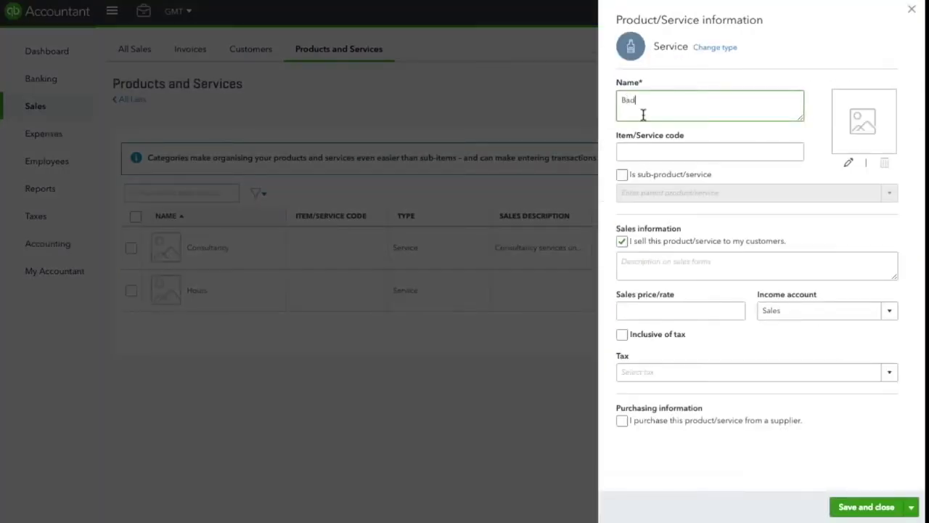
pyautogui.write(' debts')
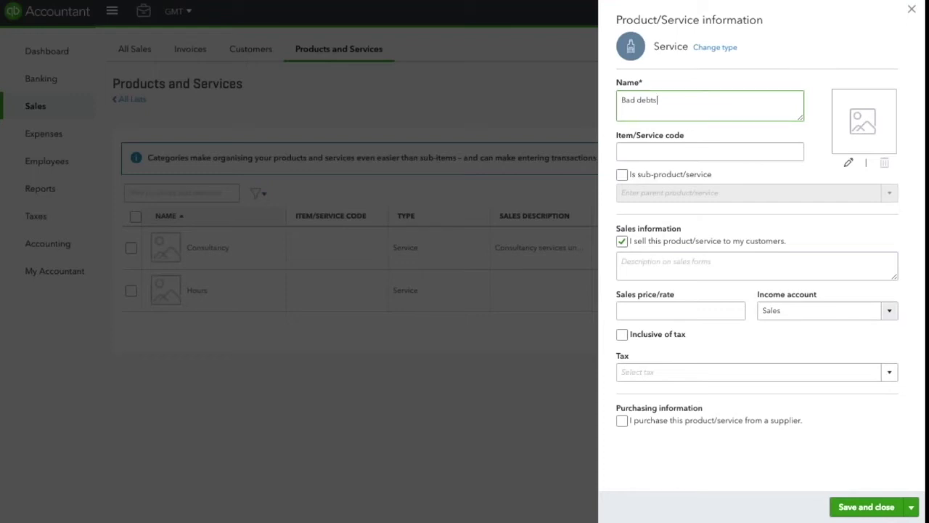
pyautogui.click(888, 318)
pyautogui.write('bad')
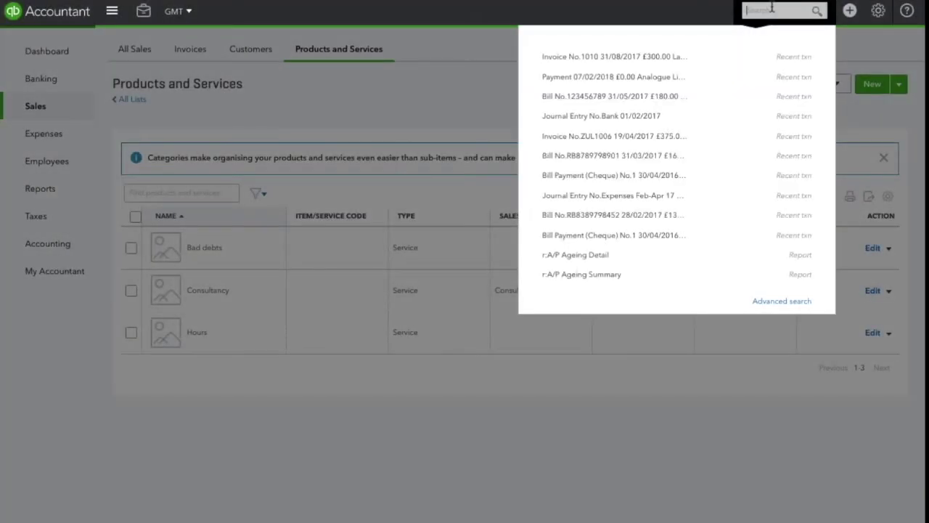
pyautogui.write('1010')
pyautogui.press('Return')
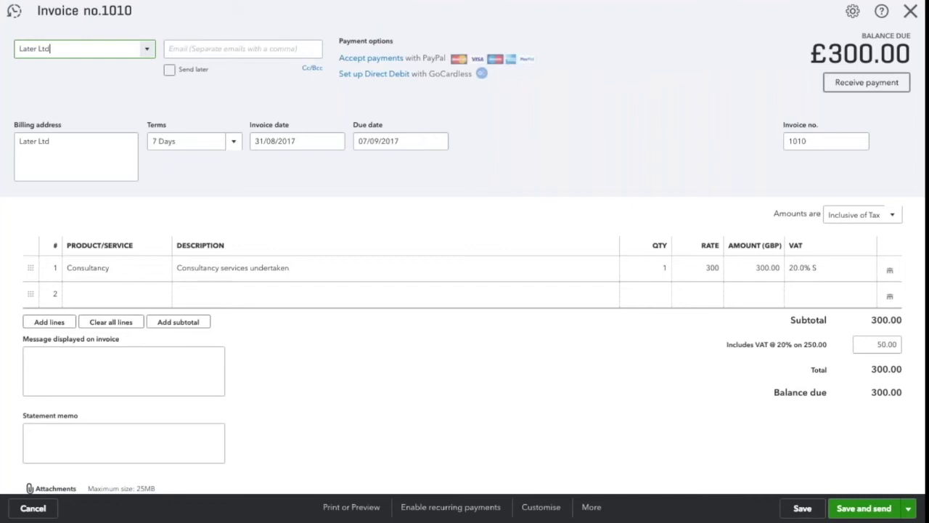
pyautogui.click(910, 11)
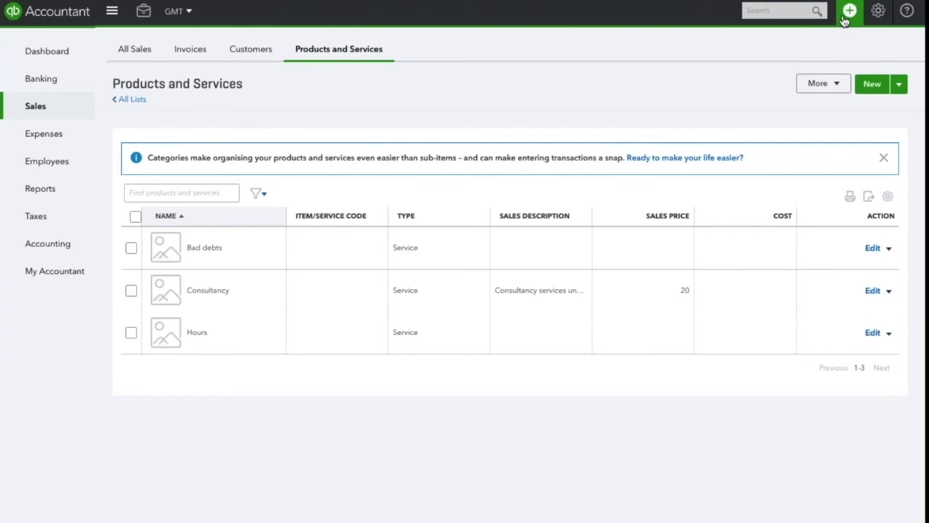
# Start a new credit note for customer Later Ltd
pyautogui.click(849, 11)
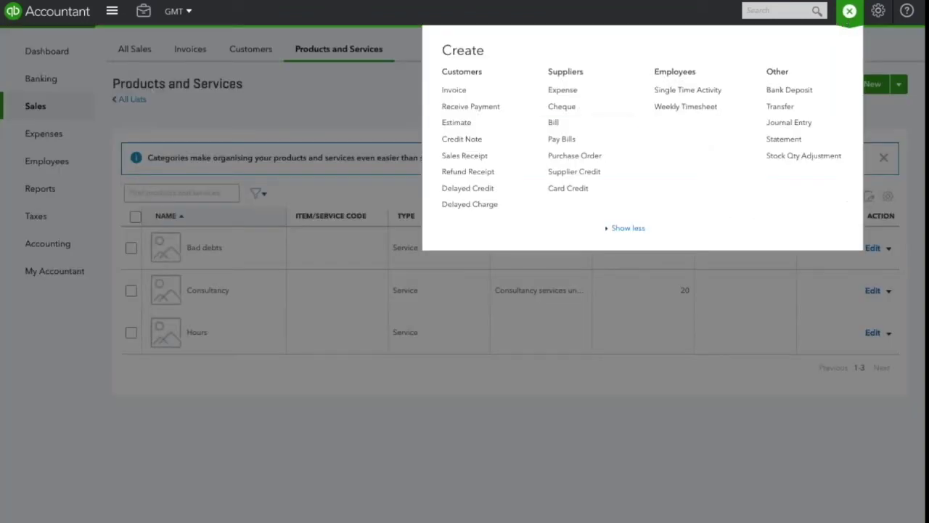
pyautogui.click(448, 139)
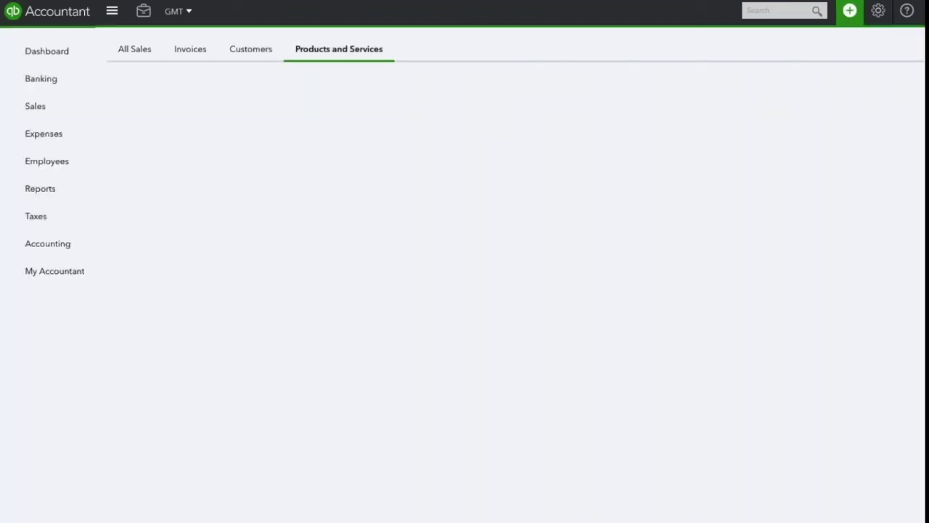
pyautogui.write('later')
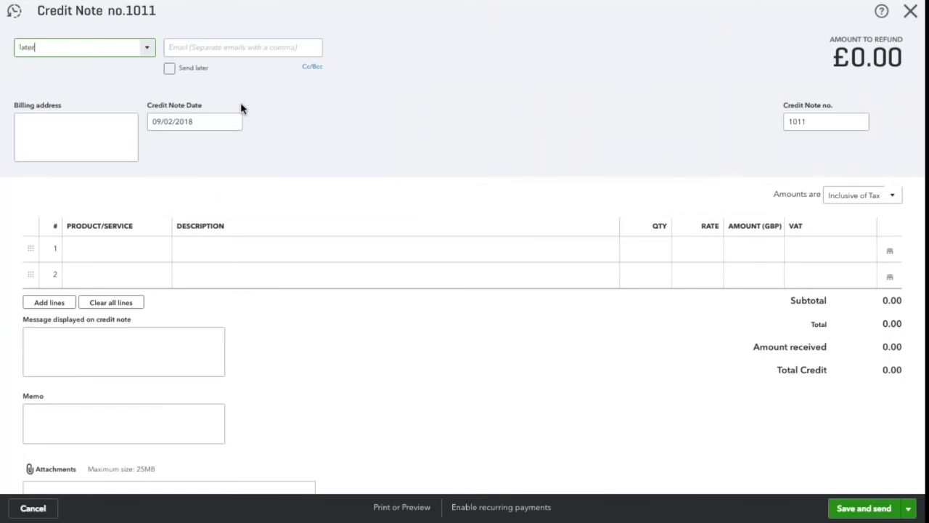
pyautogui.click(34, 90)
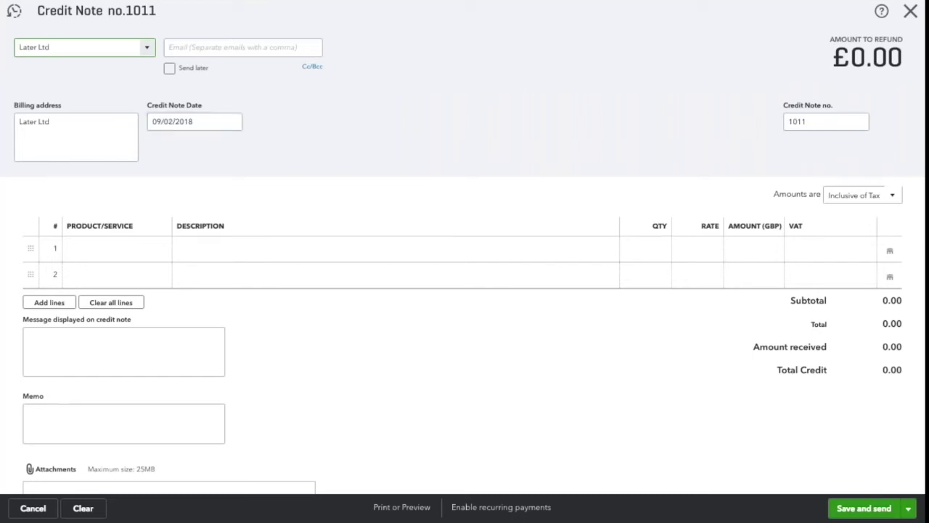
# Add a Bad debts product line described as 'invoice number 1010'
pyautogui.click(116, 249)
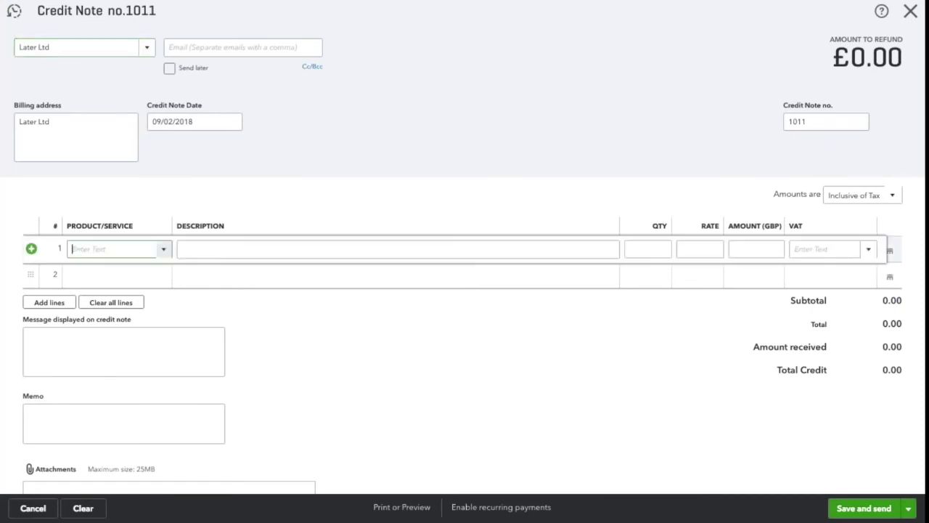
pyautogui.write('bd')
pyautogui.press('BackSpace')
pyautogui.write('ad')
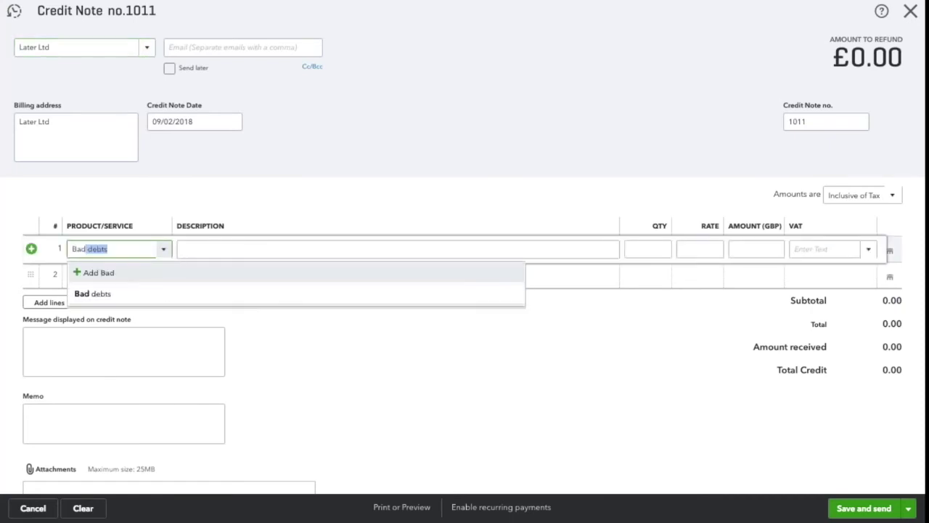
pyautogui.click(106, 294)
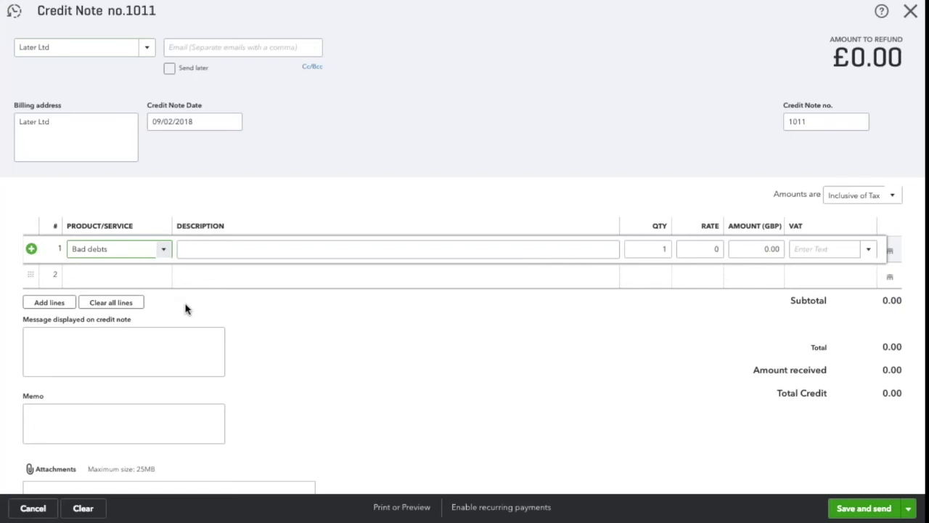
pyautogui.click(197, 250)
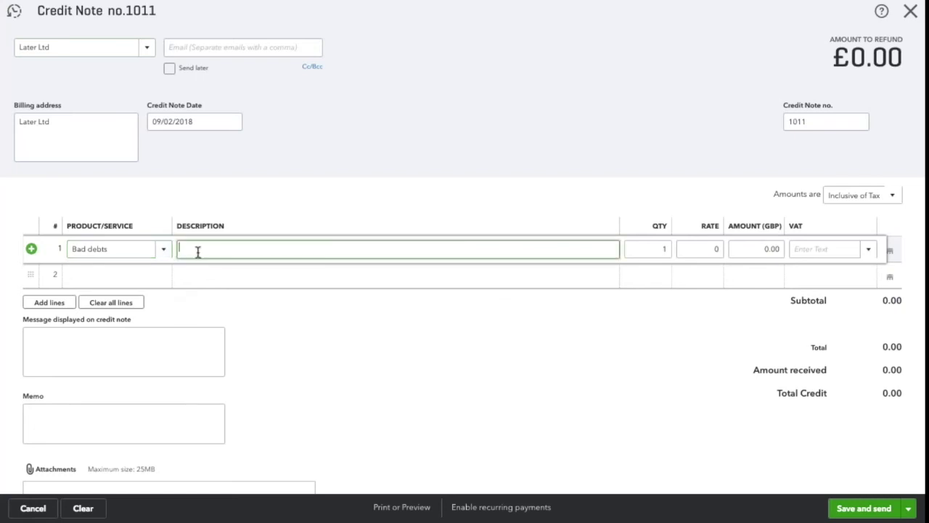
pyautogui.write('invoice number 1010')
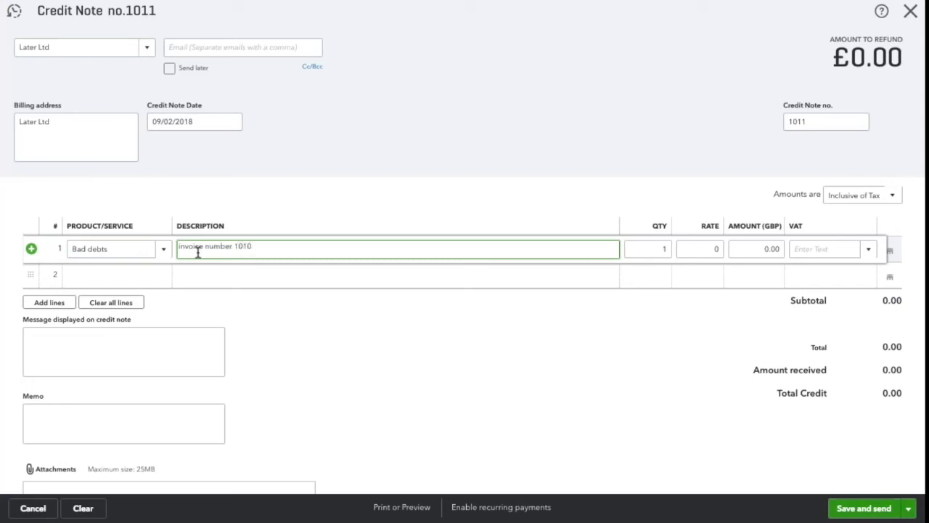
# Give the line amount 300 with 20.0% S VAT, then save and close
pyautogui.click(755, 248)
pyautogui.write('300')
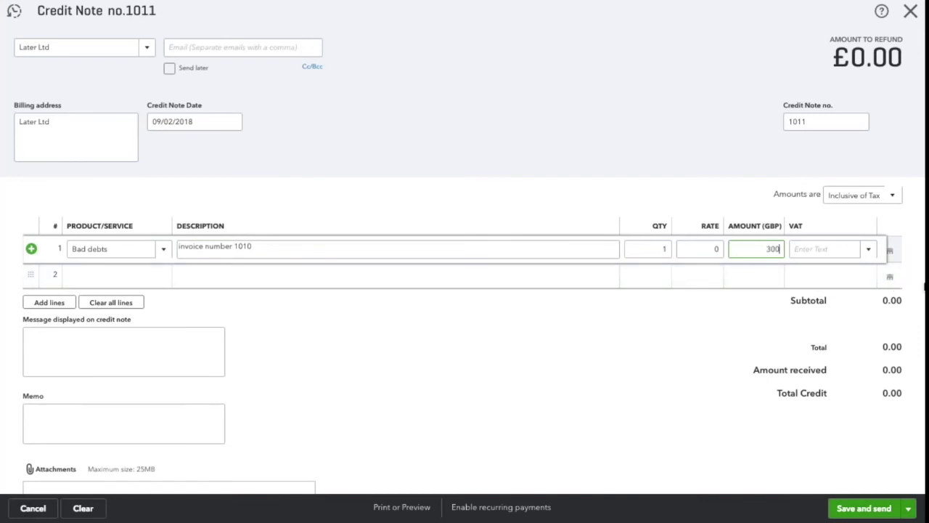
pyautogui.click(840, 249)
pyautogui.write('2')
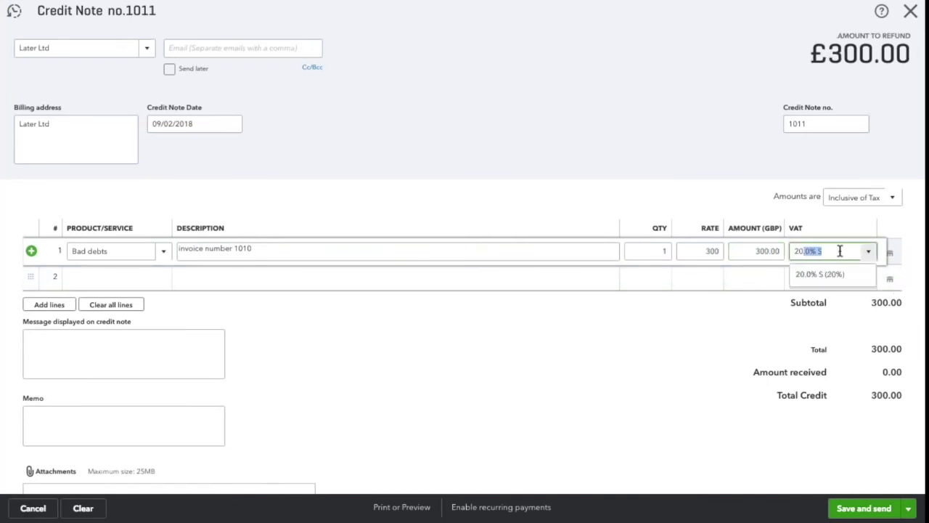
pyautogui.click(842, 274)
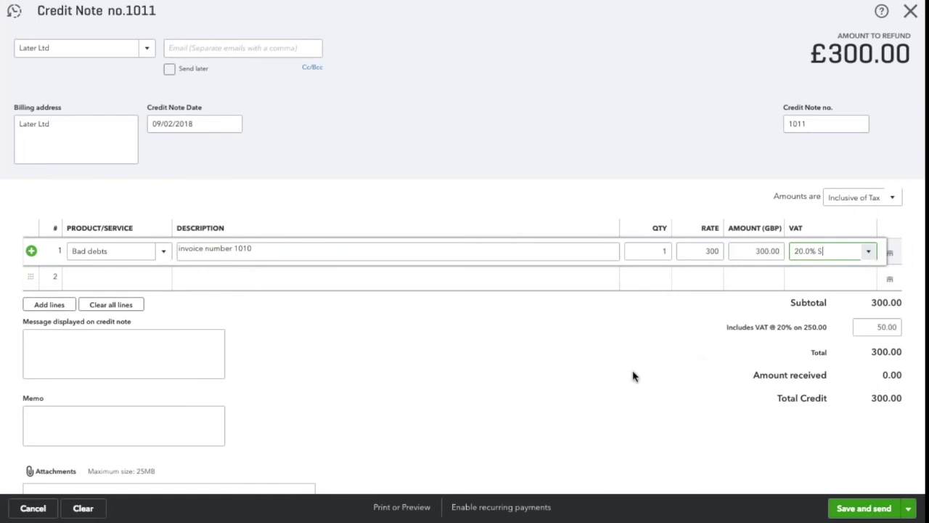
pyautogui.click(909, 509)
pyautogui.click(851, 490)
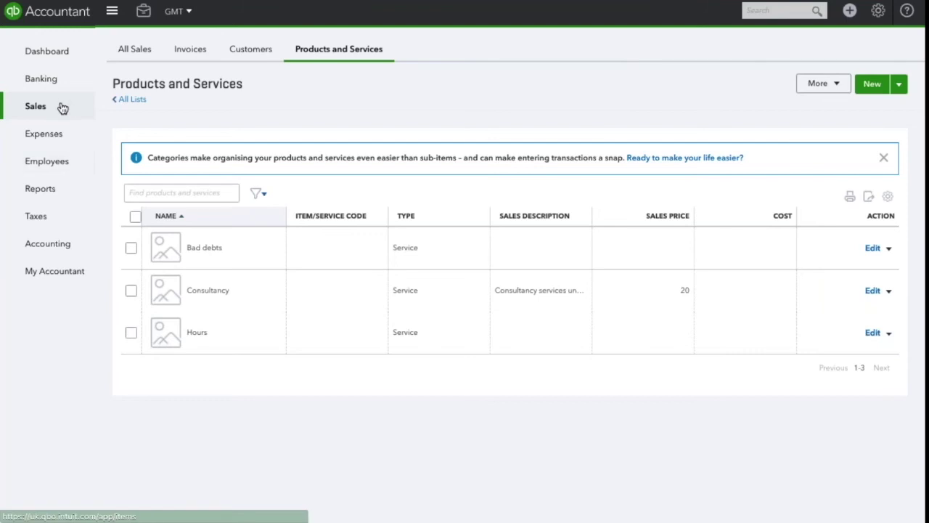
# Open Later Ltd from Sales > Customers to see credit note 1011 and invoice 1010
pyautogui.click(310, 41)
pyautogui.click(269, 52)
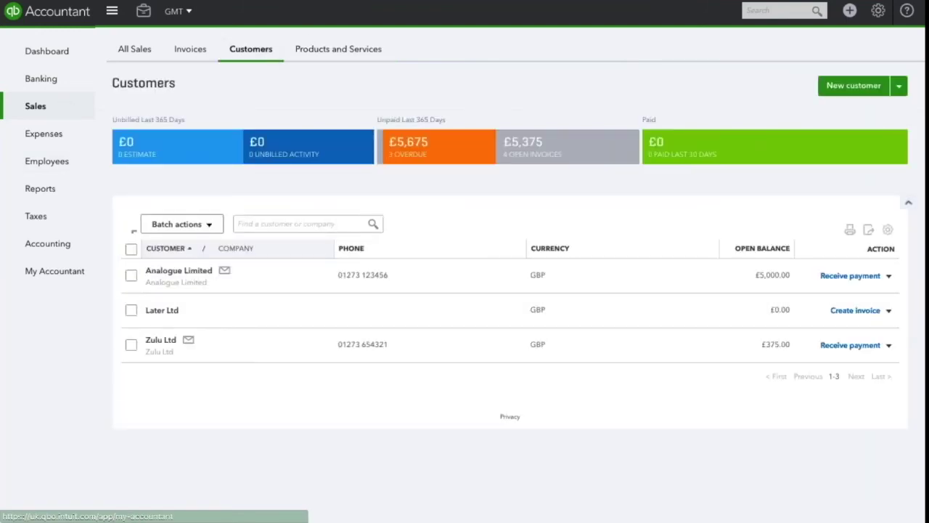
pyautogui.click(162, 311)
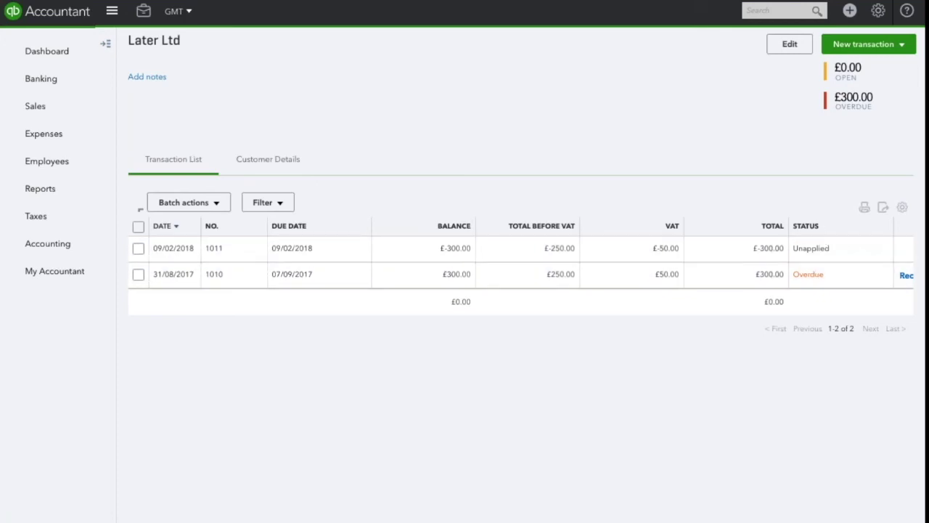
pyautogui.hscroll(2, 876, 281)
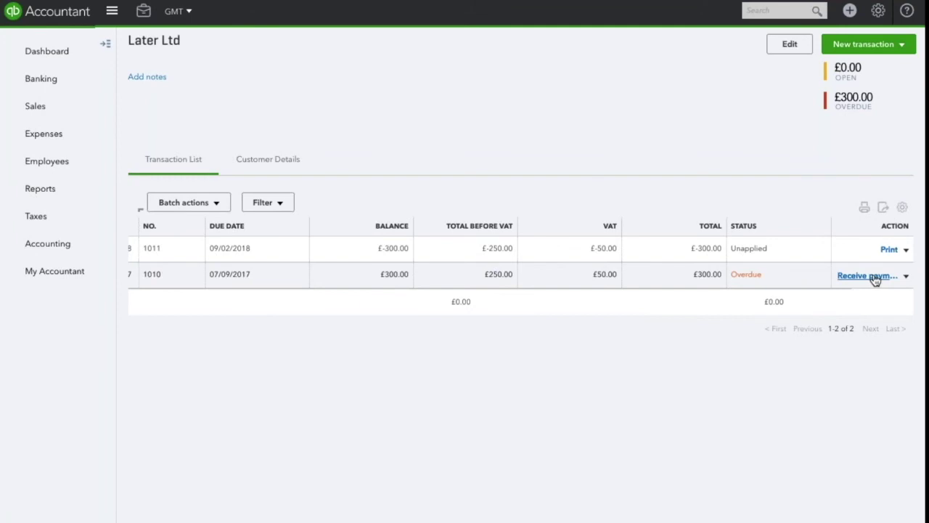
# Receive payment on invoice 1010, applying credit note 1011 to it, and save
pyautogui.click(871, 276)
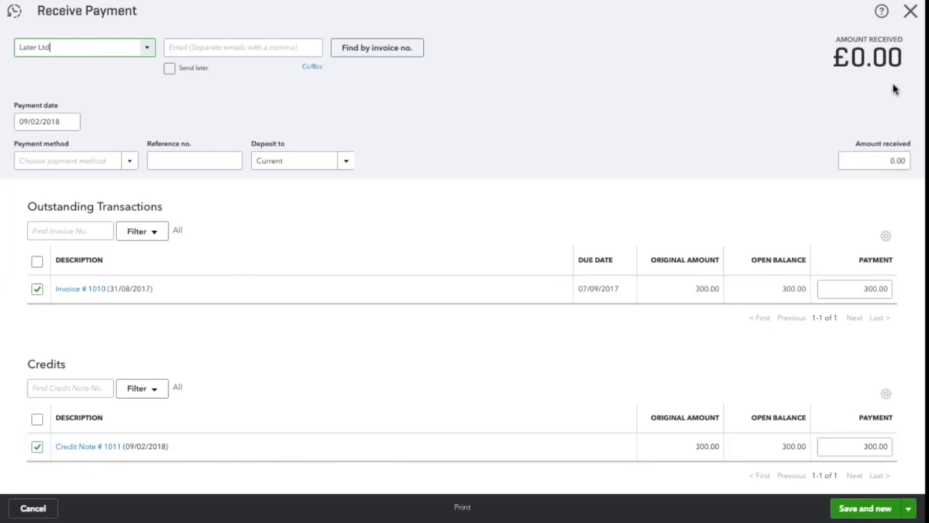
pyautogui.scroll(-3, 894, 89)
pyautogui.click(908, 509)
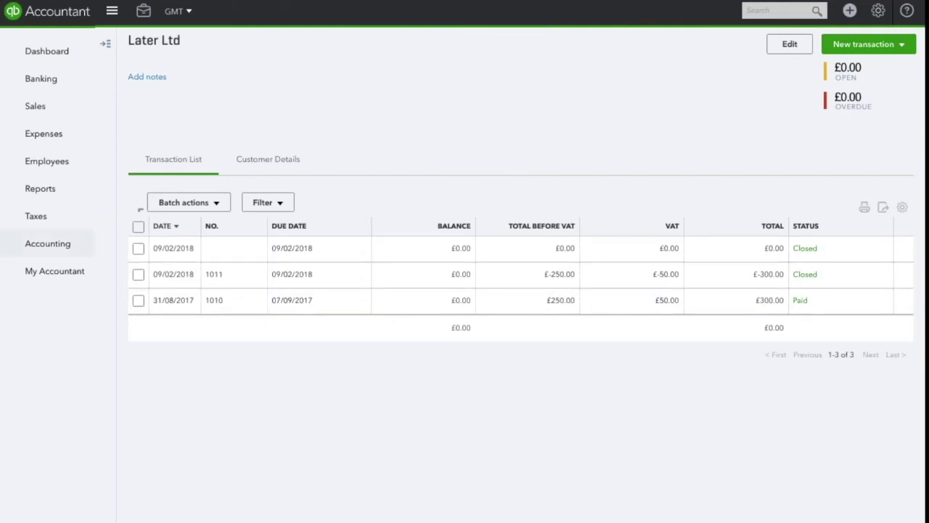
# Run the Profit and Loss report for All Dates to see Bad debts 250.00 under expenses
pyautogui.click(54, 193)
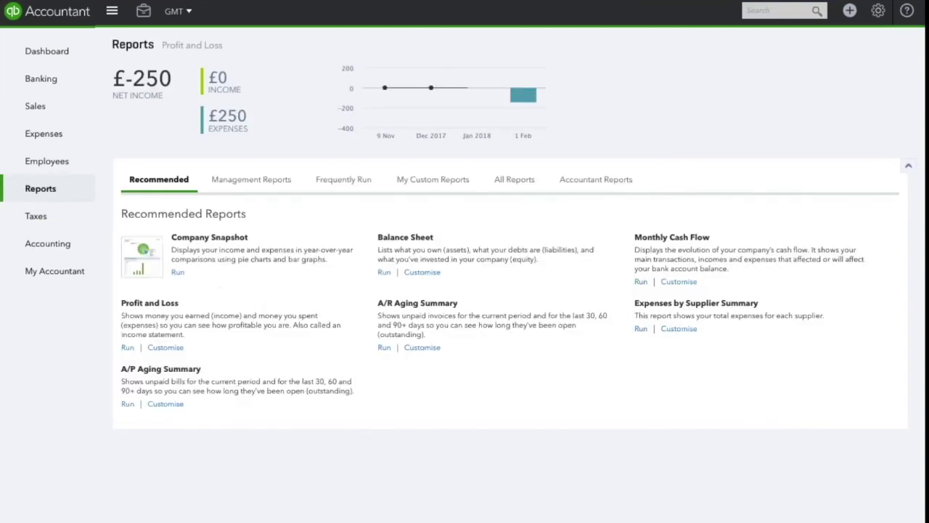
pyautogui.click(127, 374)
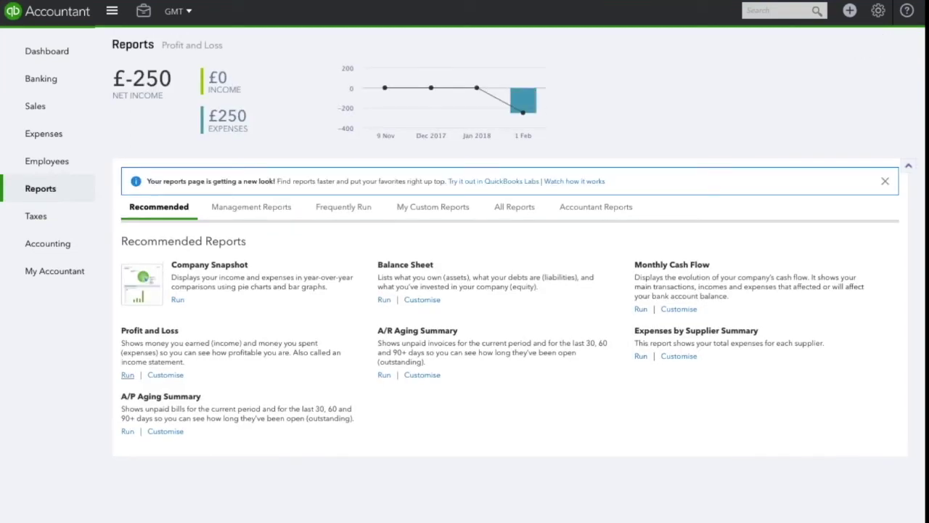
pyautogui.click(170, 70)
pyautogui.scroll(3, 167, 92)
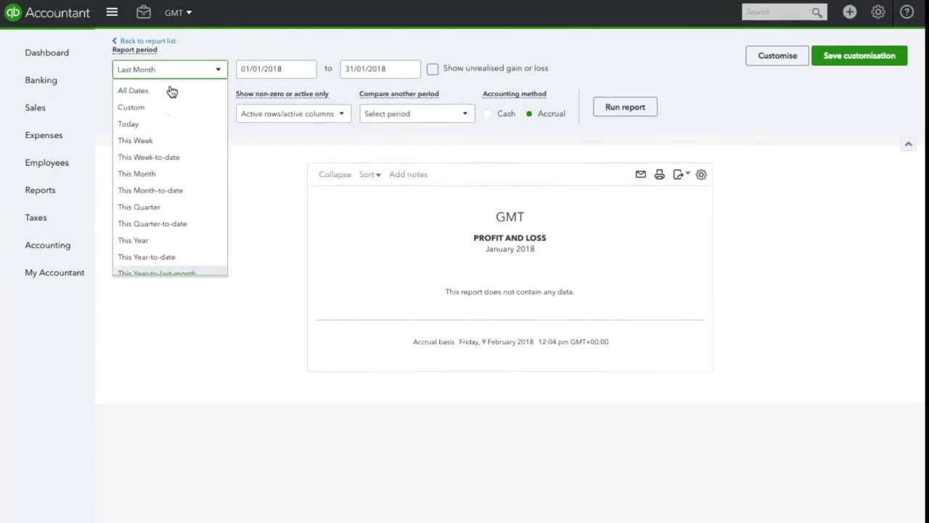
pyautogui.click(168, 91)
pyautogui.click(615, 118)
pyautogui.scroll(-2, 421, 297)
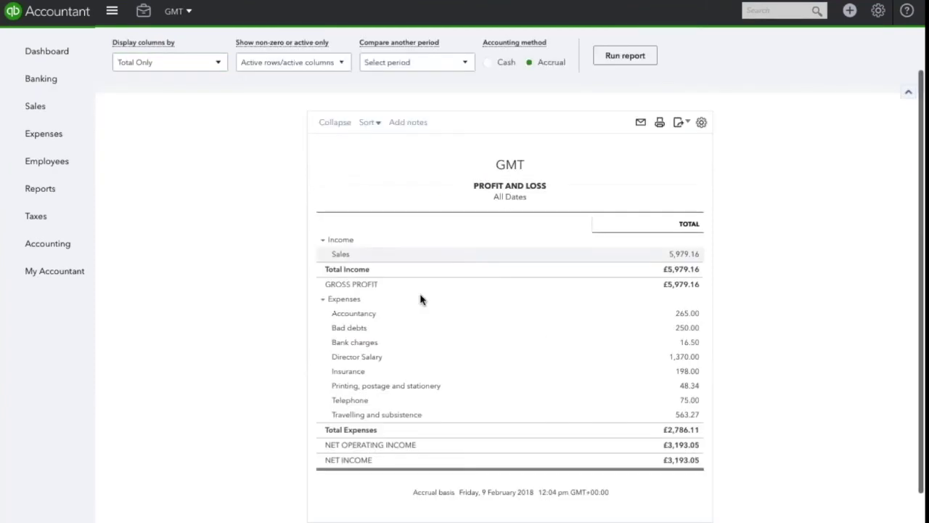
pyautogui.scroll(-1, 414, 330)
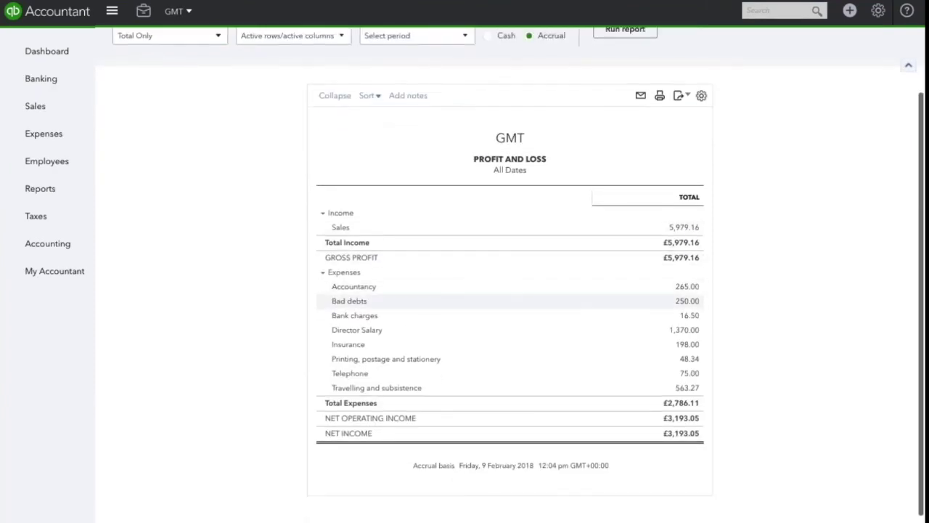